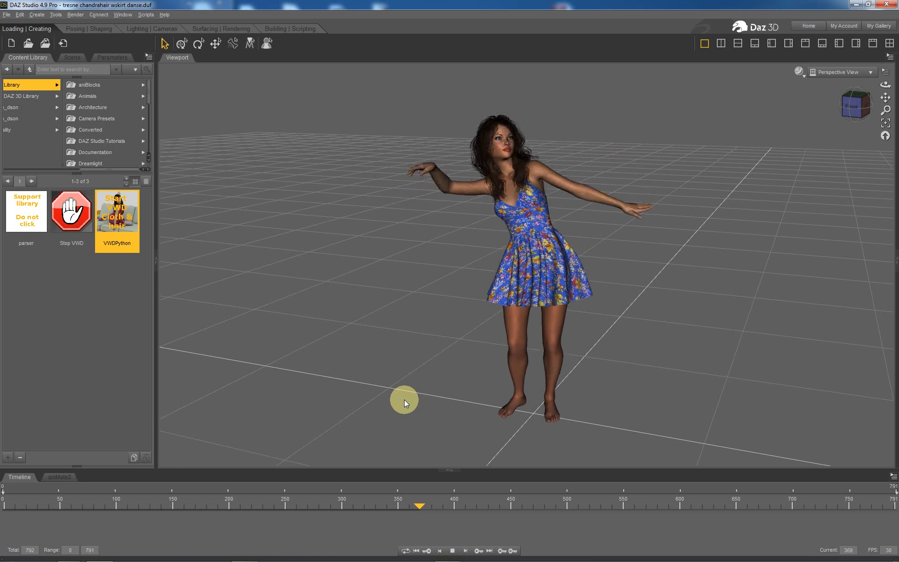
Stop the dance animation's playback and return the timeline to its first frame
left_click(452, 551)
left_click(416, 551)
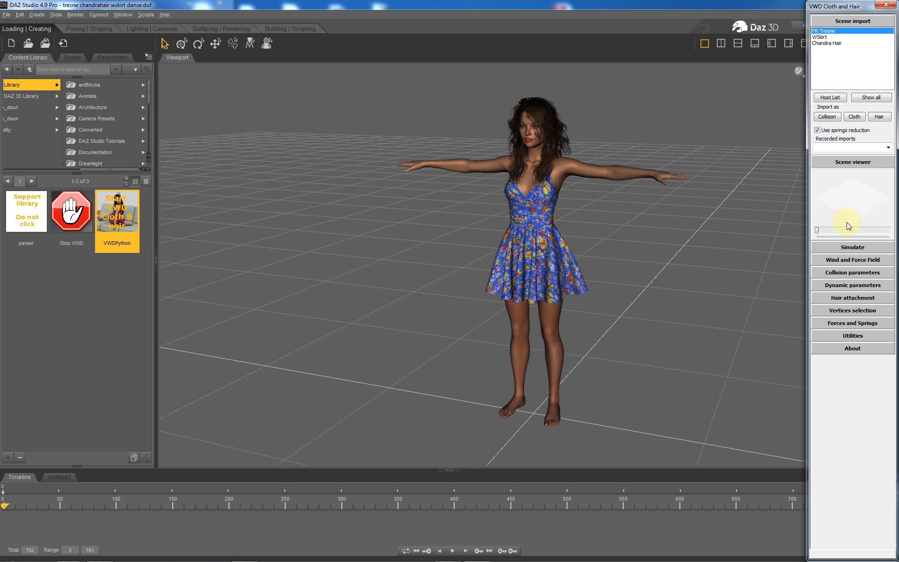
Restore all VWD Cloth and Hair parameters to their defaults
left_click(852, 335)
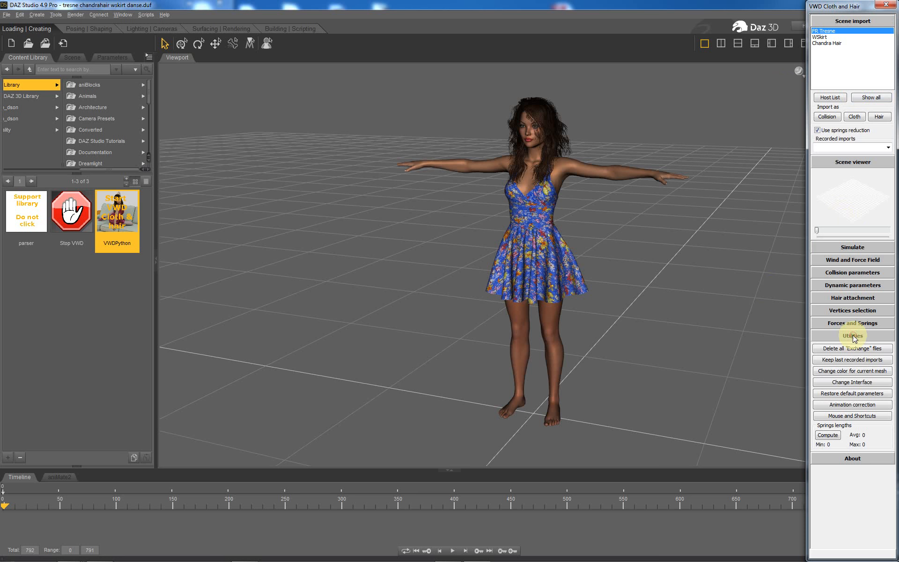
left_click(852, 393)
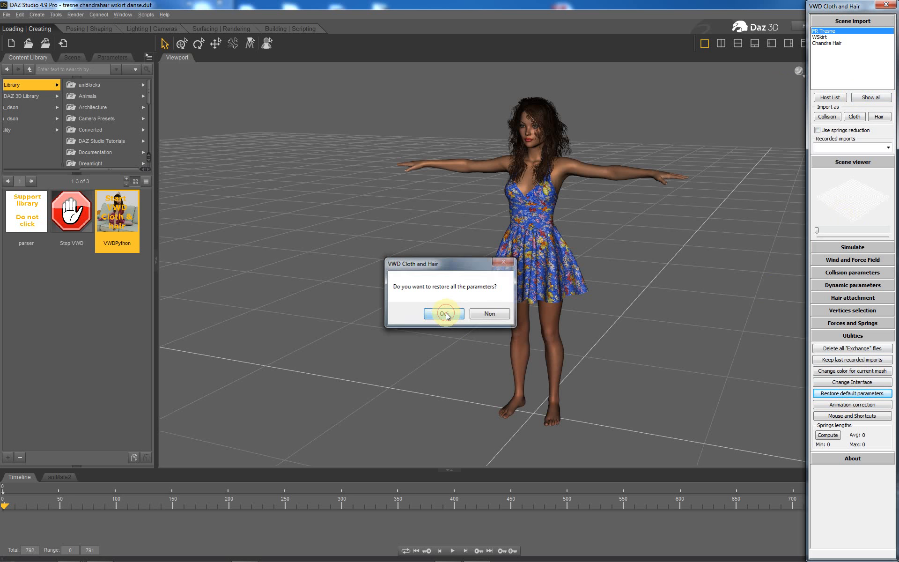
left_click(445, 314)
left_click(849, 335)
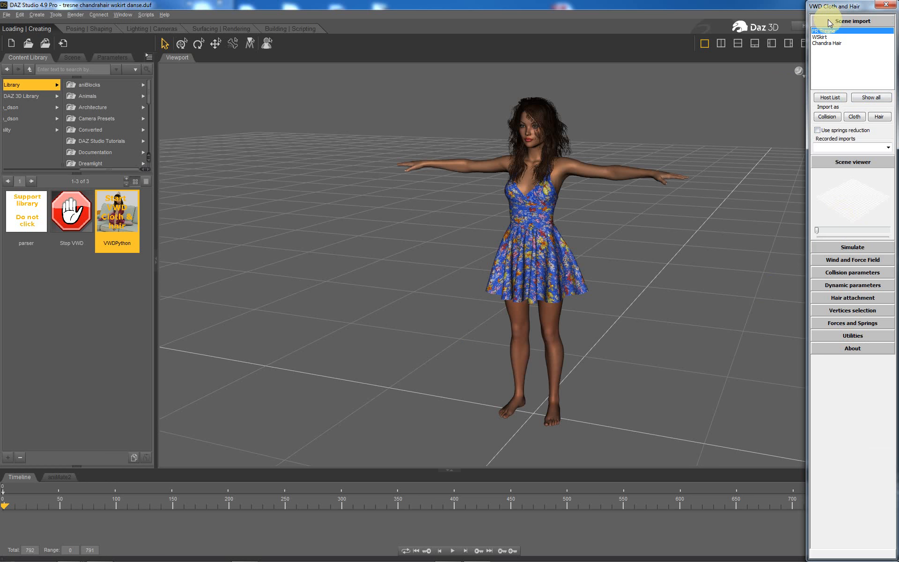
Import the FR Tresne figure as a collision object with springs reduction enabled
left_click(829, 98)
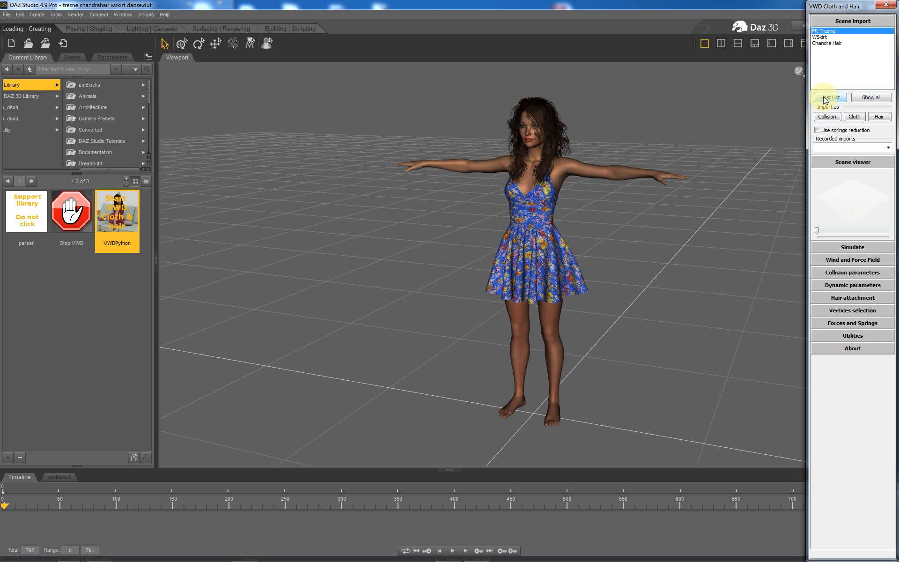
left_click(827, 116)
left_click(839, 131)
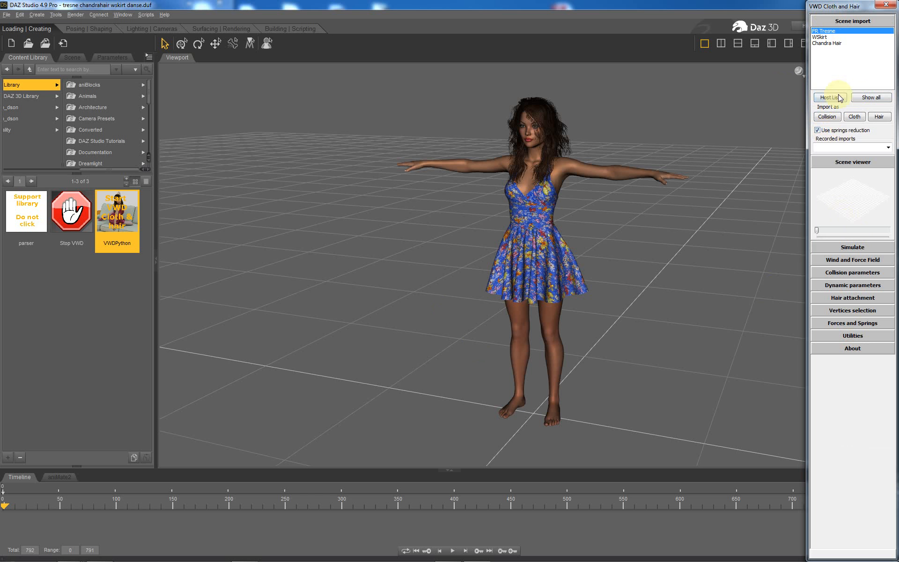
left_click(827, 117)
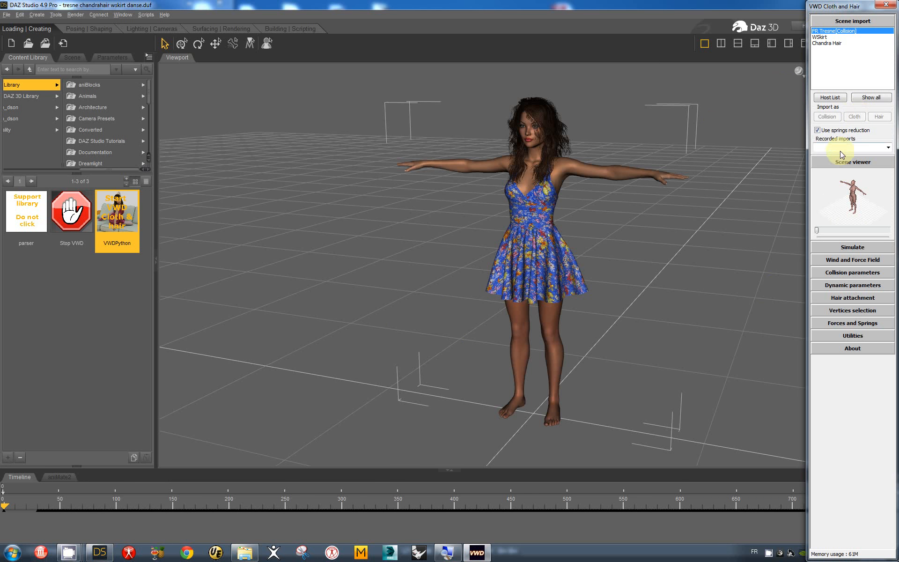
Set up Chandra Hair for import as hair with a Stretch of 0.01
left_click(826, 43)
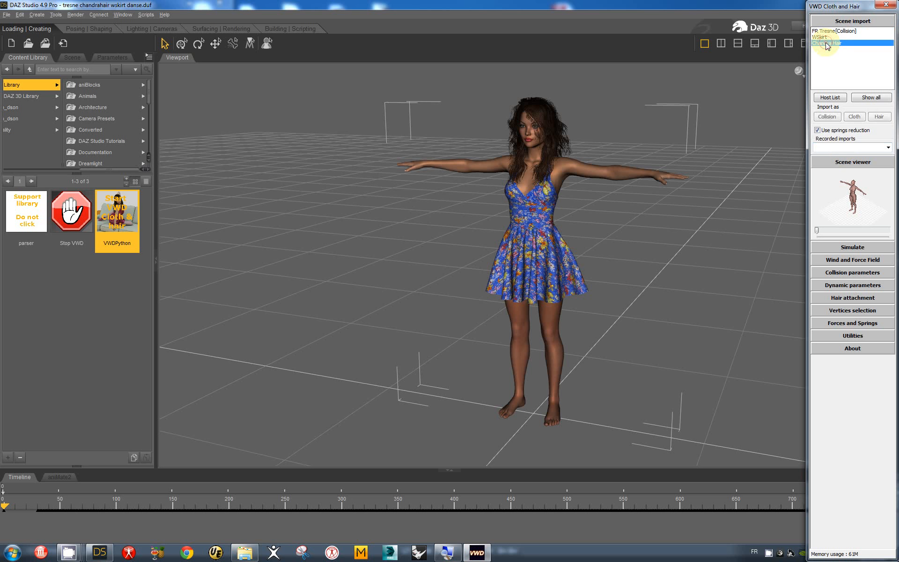
left_click(879, 117)
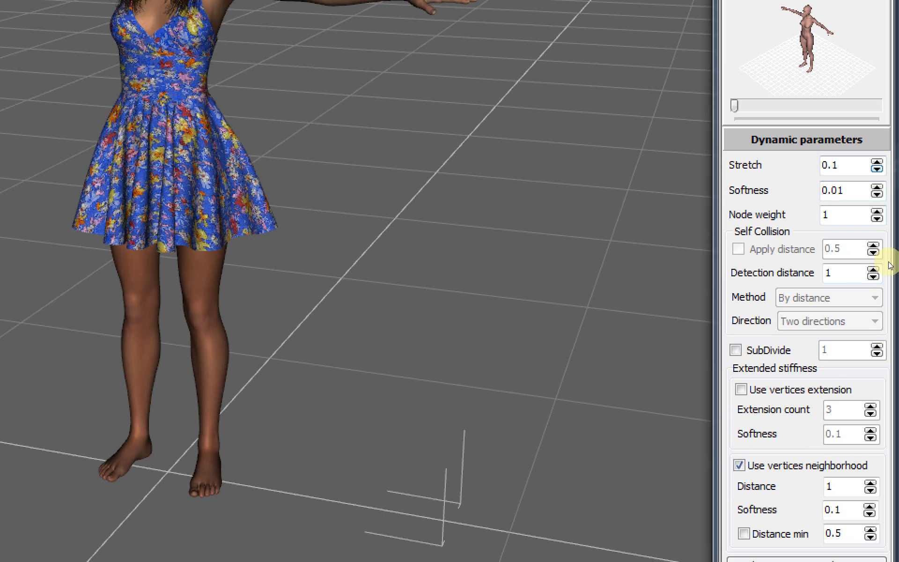
scroll(889, 265, "down", 8)
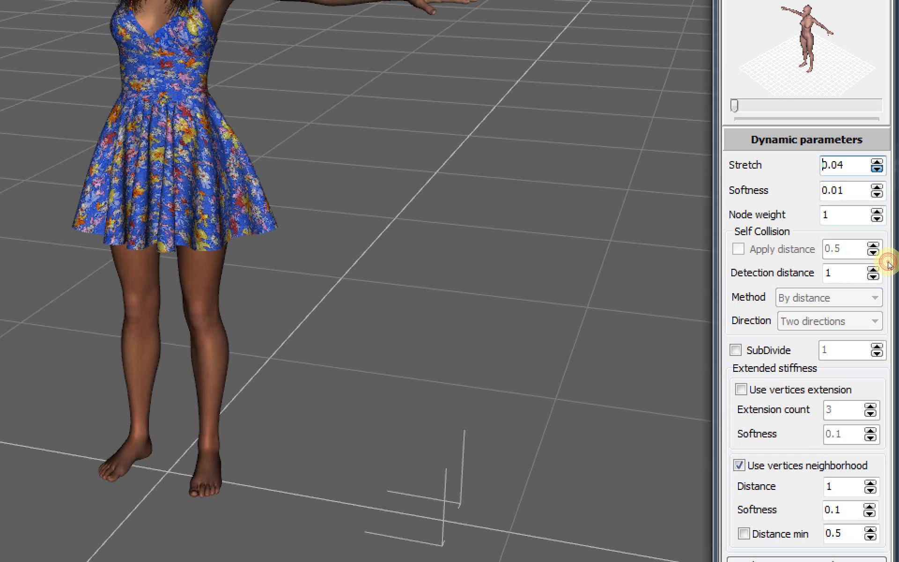
scroll(889, 265, "down", 1)
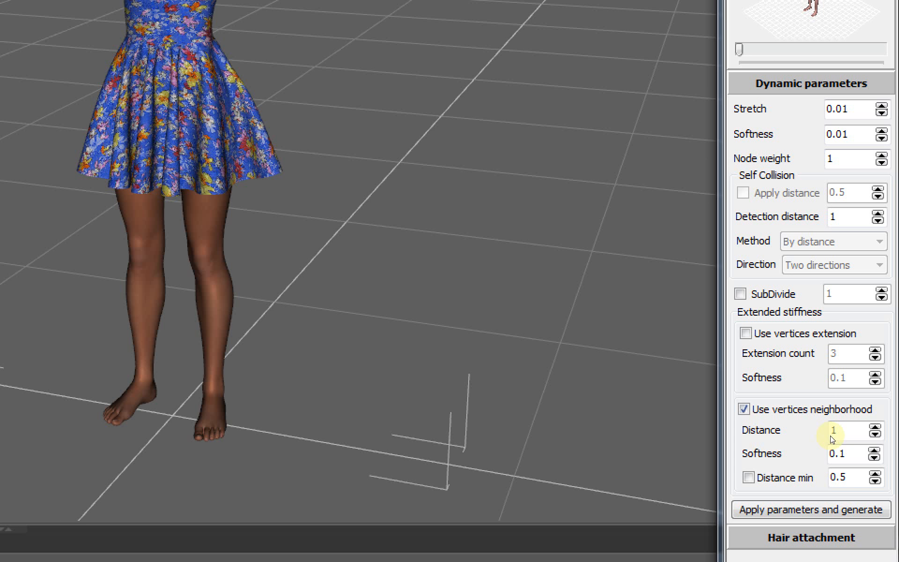
Set the vertices neighborhood distance in the hair's extended stiffness settings to 0.1
left_click(873, 435)
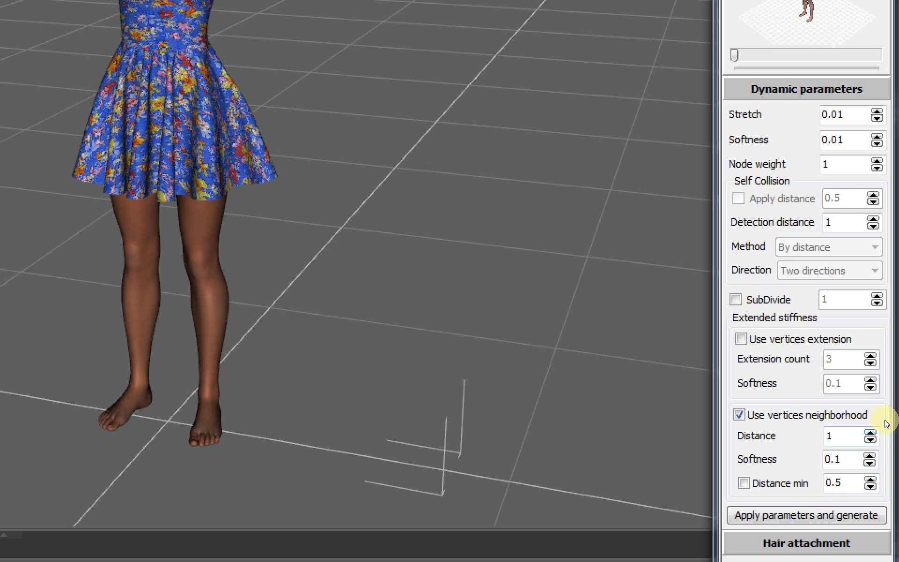
left_click(885, 424)
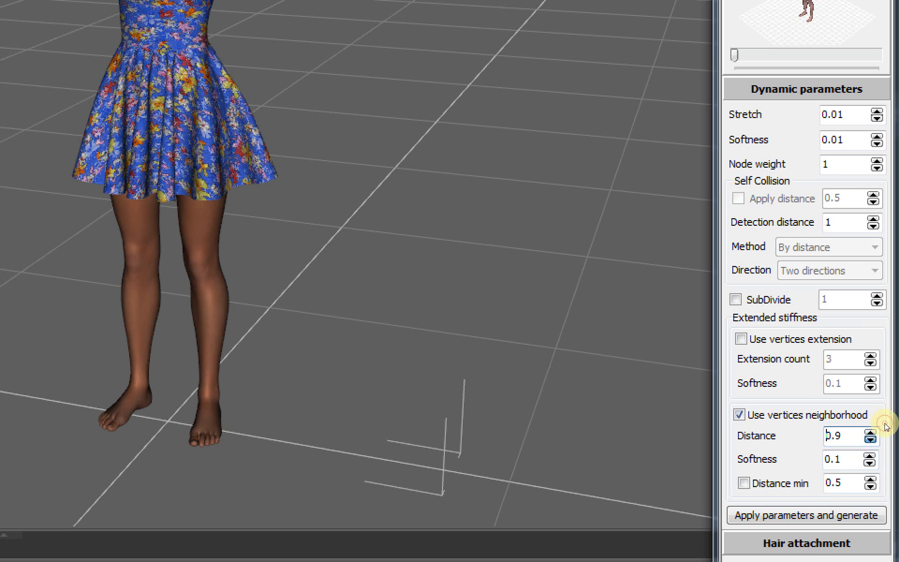
left_click(885, 424)
left_click(885, 423)
left_click(884, 424)
left_click(885, 423)
left_click(884, 423)
left_click(885, 424)
left_click(885, 423)
left_click(885, 424)
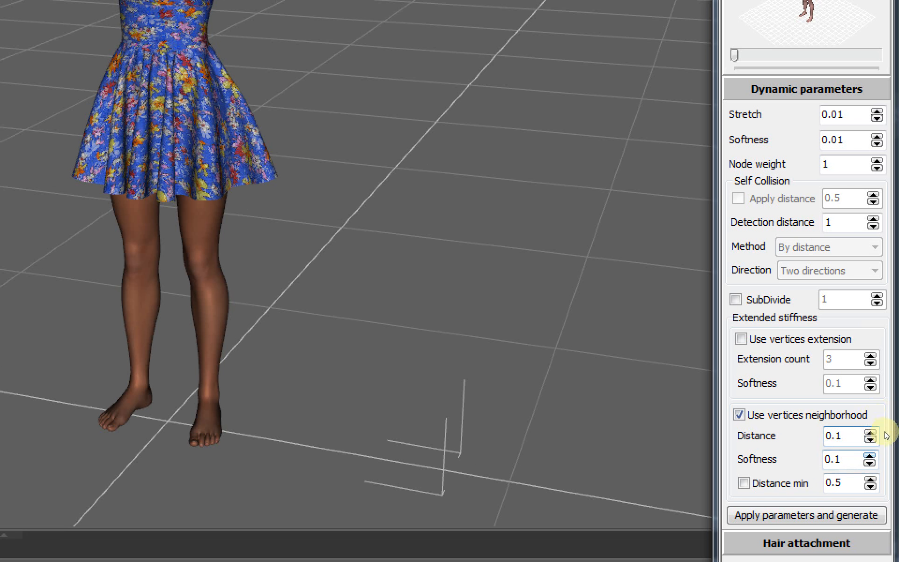
Set the vertices neighborhood softness to 1 and generate the hair with these dynamic parameters
key("Tab")
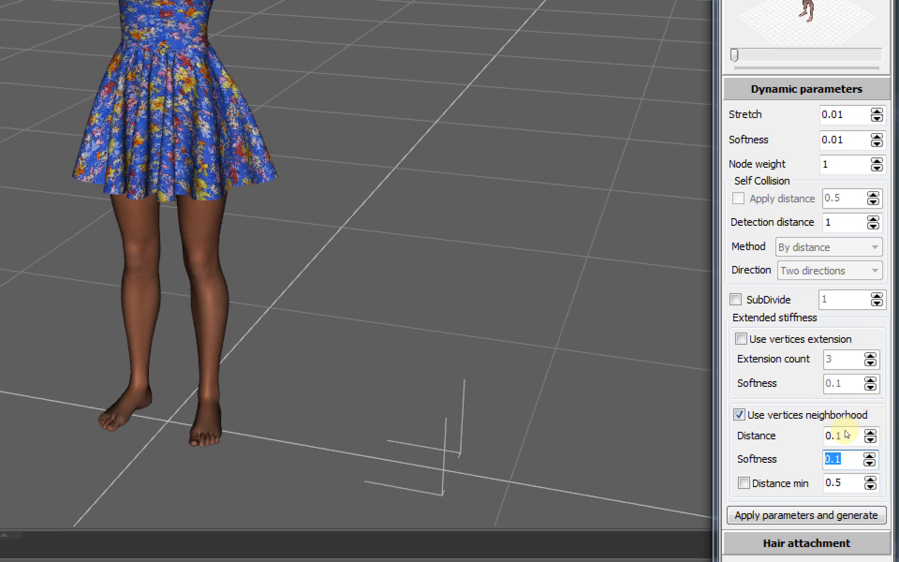
type("1")
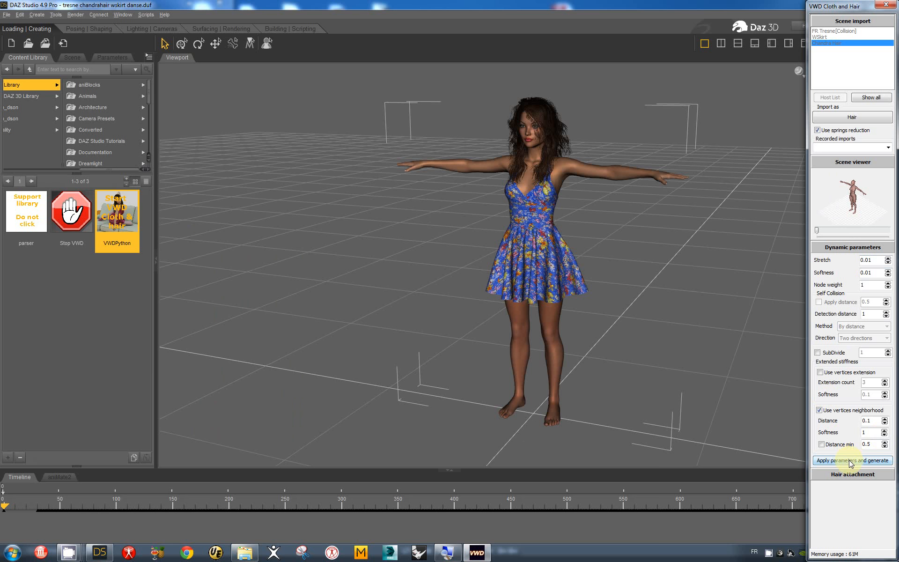
left_click(851, 461)
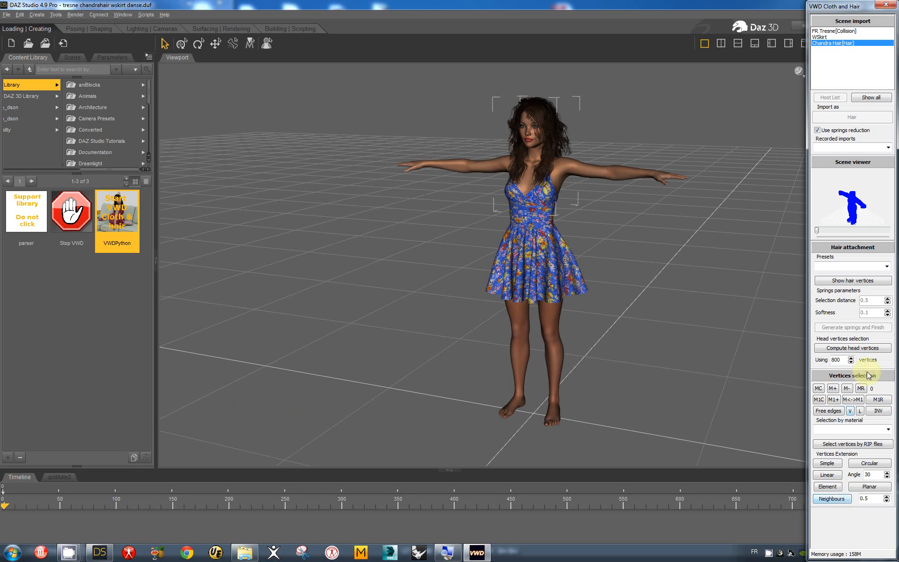
Enlarge the scene viewer and select the figure's scalp vertices with the Genesis3 DAZ hair attachment preset
left_click(852, 160)
right_click_drag(599, 196, 599, 196)
scroll(600, 195, "down", 8)
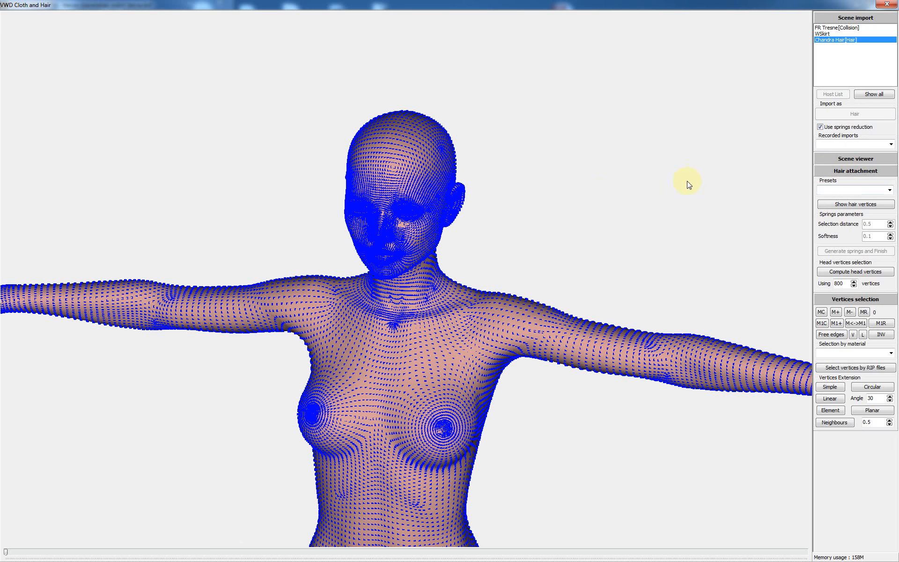
left_click(890, 190)
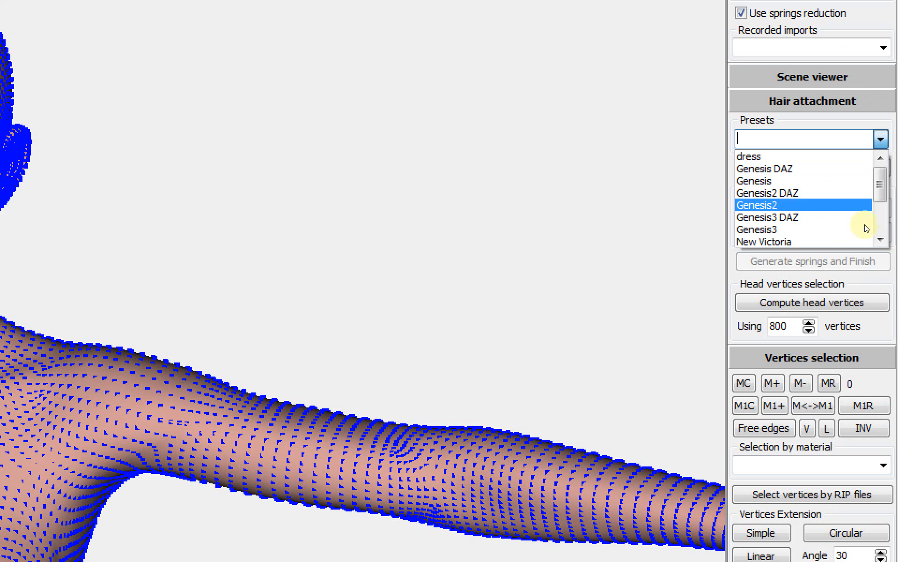
left_click(827, 223)
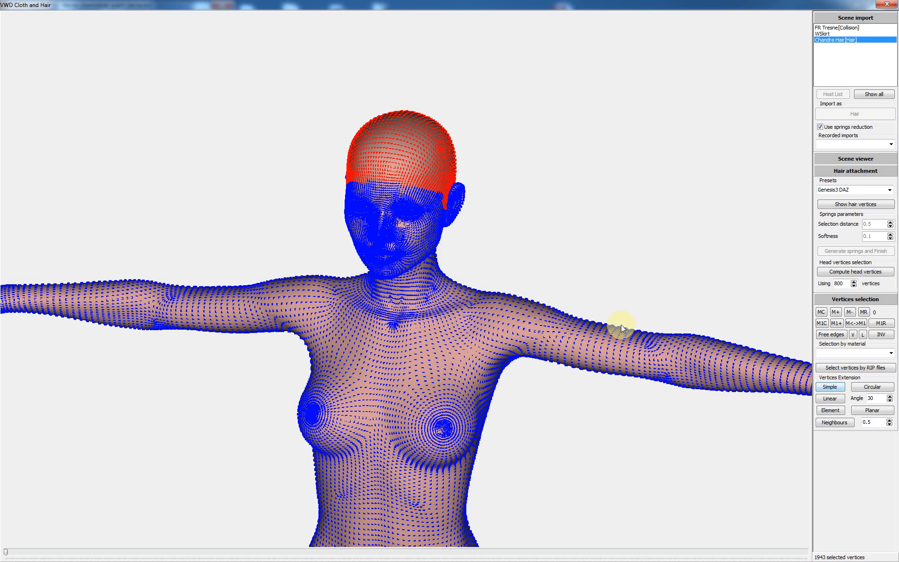
Show the hair vertices and check which ones are selected for attachment around the head
mouse_move(578, 199)
left_mouse_down()
mouse_move(550, 194)
mouse_move(565, 193)
left_mouse_up()
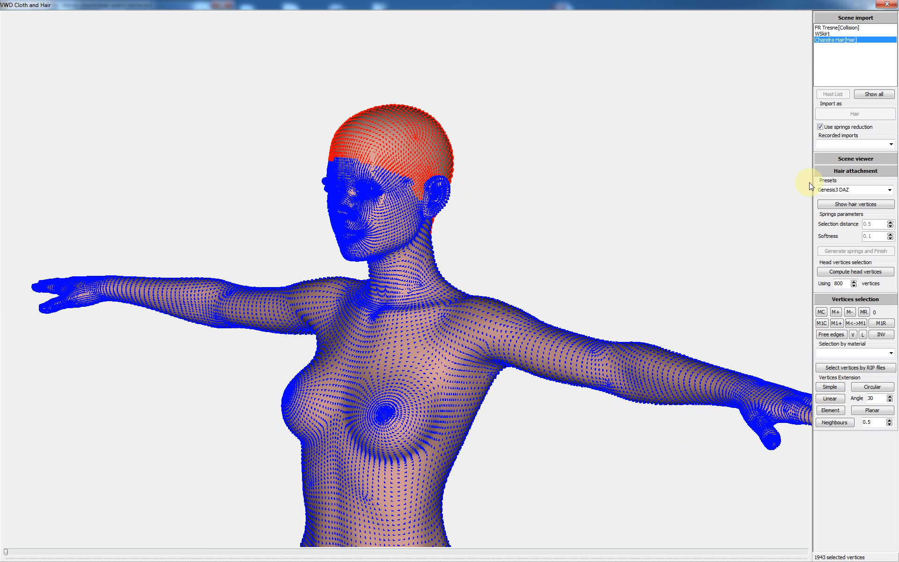
left_click(856, 205)
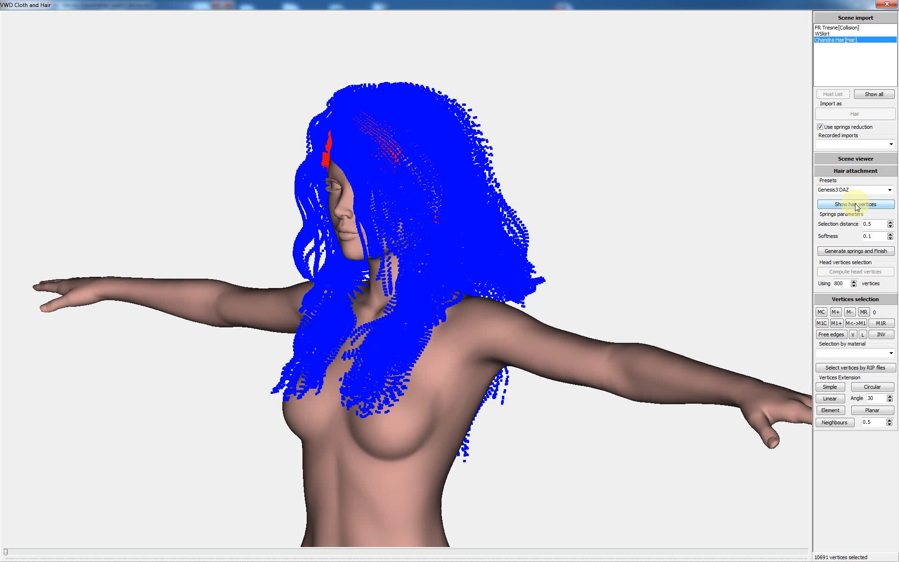
mouse_move(494, 184)
middle_mouse_down()
mouse_move(511, 188)
mouse_move(507, 178)
middle_mouse_up()
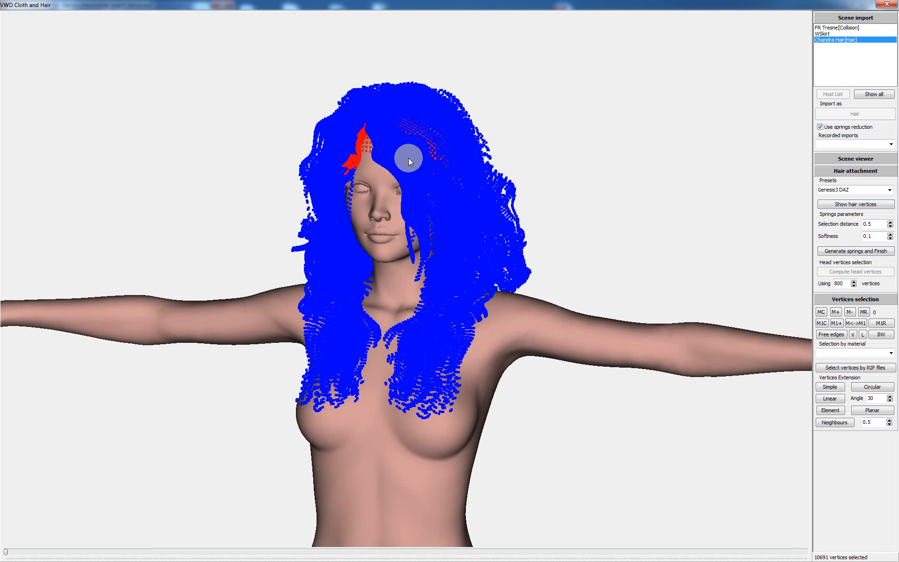
middle_click_drag(592, 146, 584, 148)
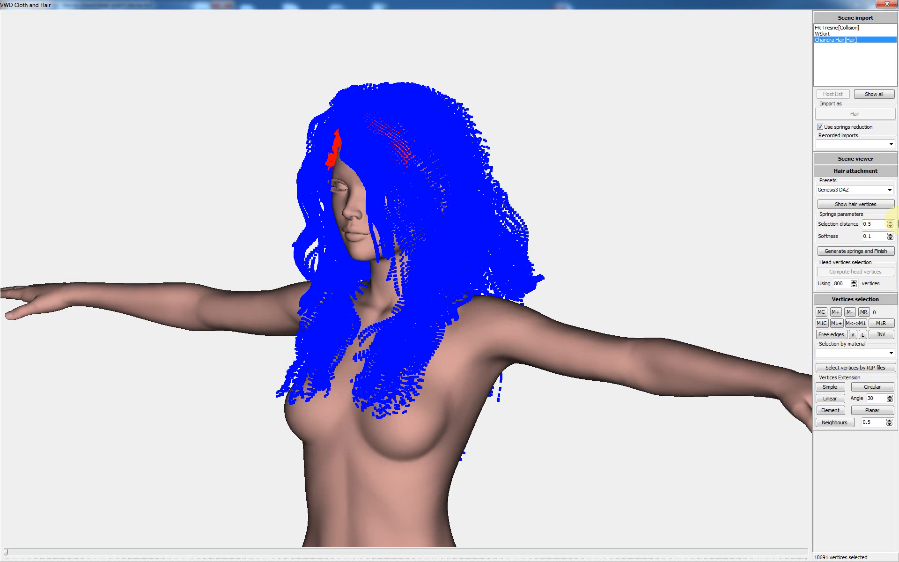
Set the hair attachment's selection distance to 1.5 and generate the springs to finish the attachment
left_click(890, 226)
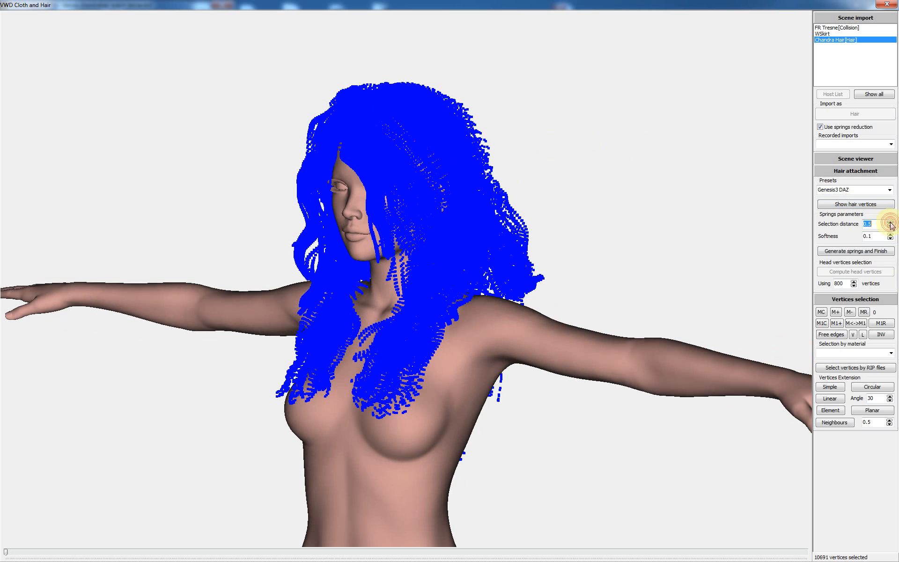
left_click(891, 223)
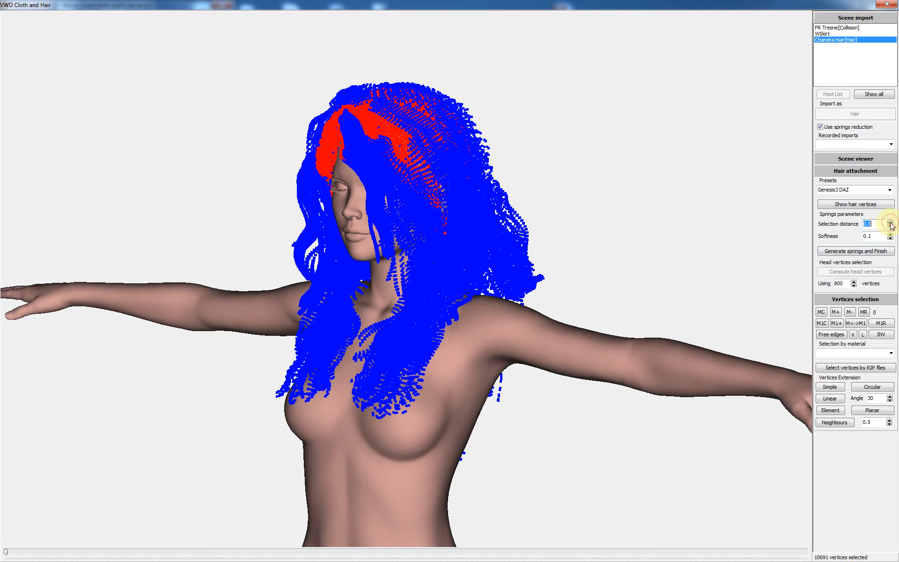
left_click(890, 224)
left_click(890, 224)
left_click(891, 224)
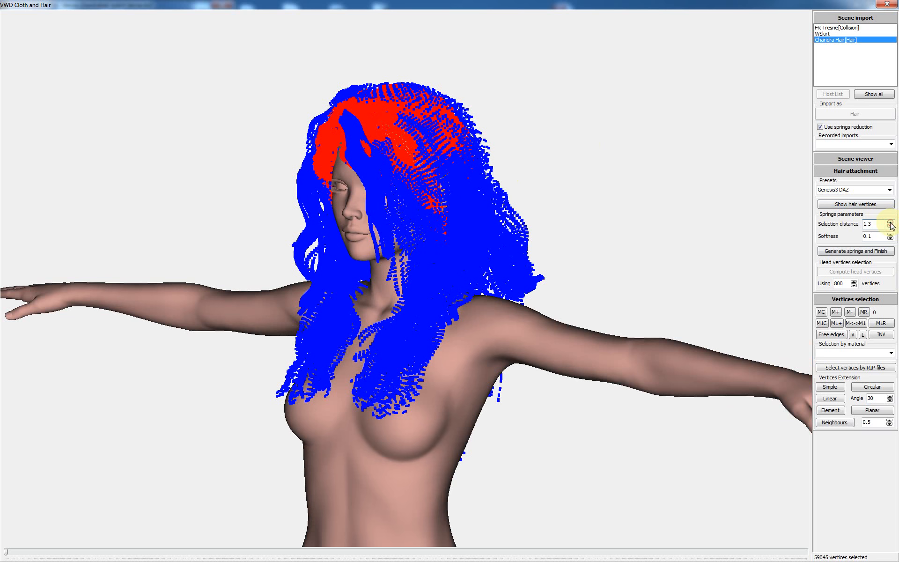
left_click(890, 223)
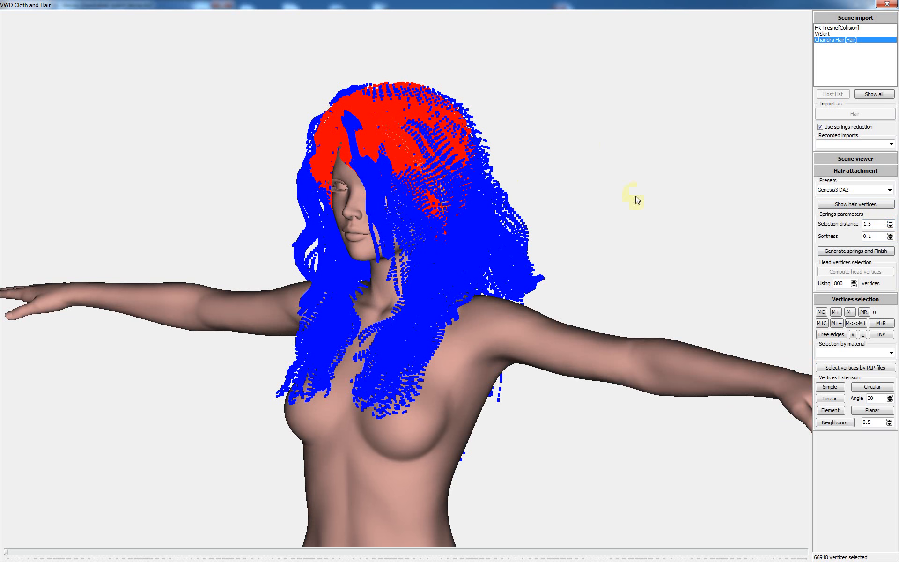
mouse_move(614, 183)
middle_mouse_down()
mouse_move(634, 182)
mouse_move(623, 182)
middle_mouse_up()
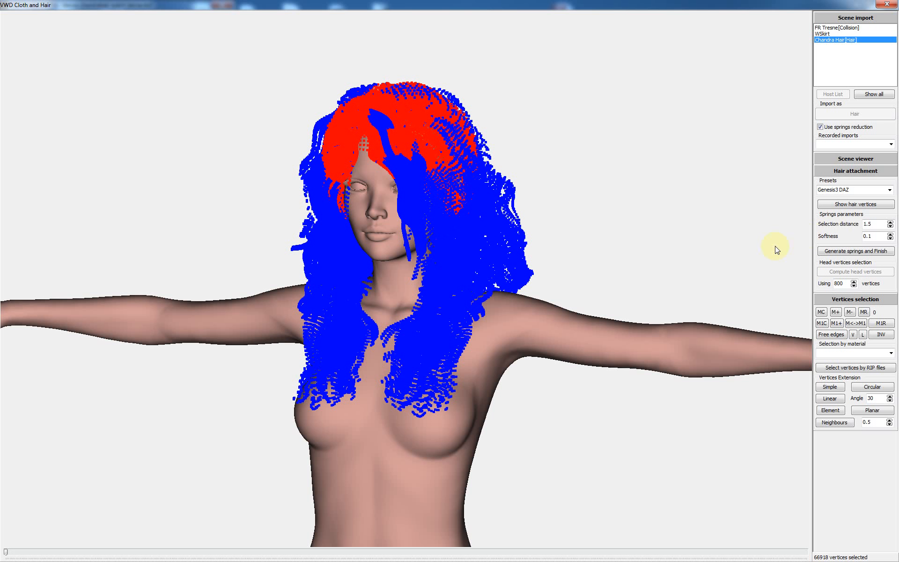
left_click(853, 252)
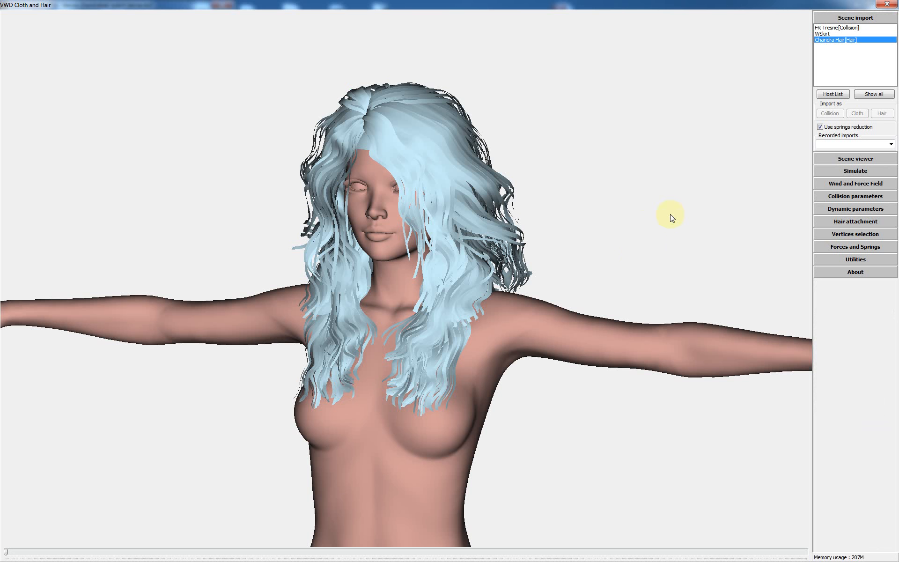
Open the hair's Forces and Springs settings and set the vertices neighborhood rigidify distance to 0.5
left_click(838, 247)
left_click(895, 500)
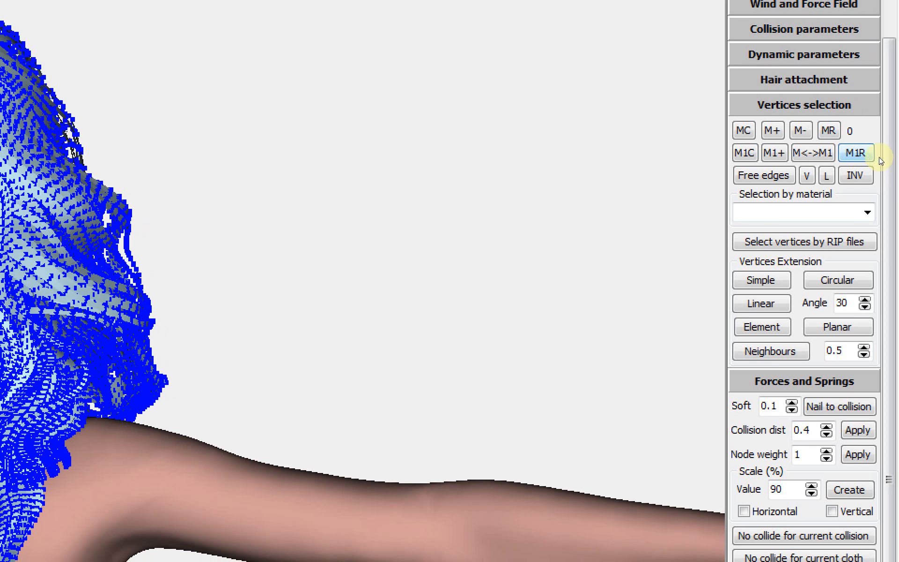
left_click(871, 155)
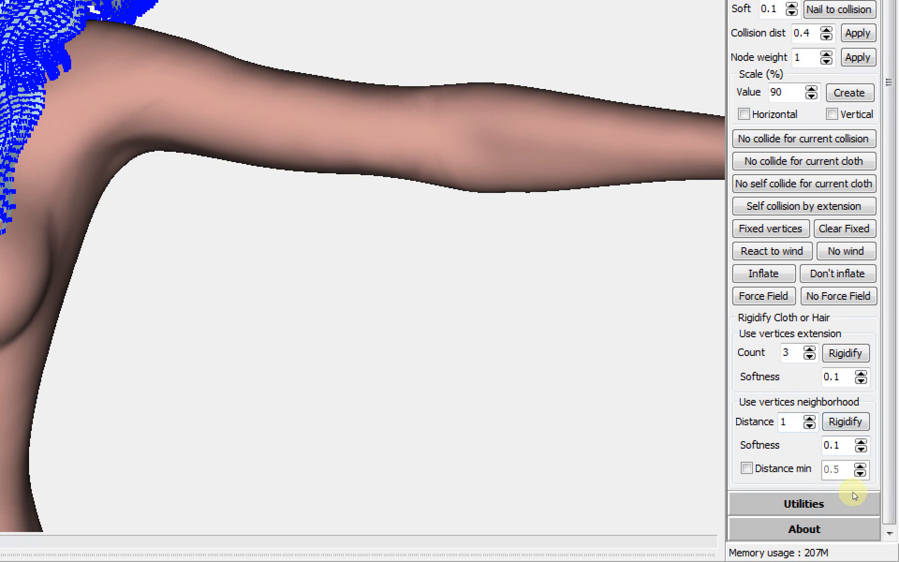
left_click(810, 426)
left_click(809, 426)
left_click(809, 425)
left_click(810, 426)
left_click(809, 425)
Set the vertices neighborhood softness to 0.01 and enable its minimum distance option
scroll(880, 504, "down", 8)
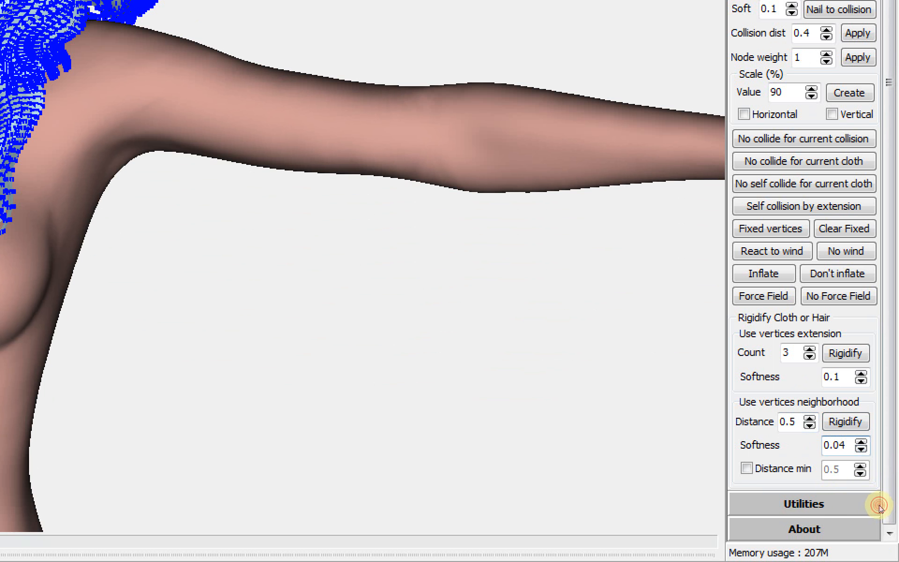
scroll(880, 505, "down", 1)
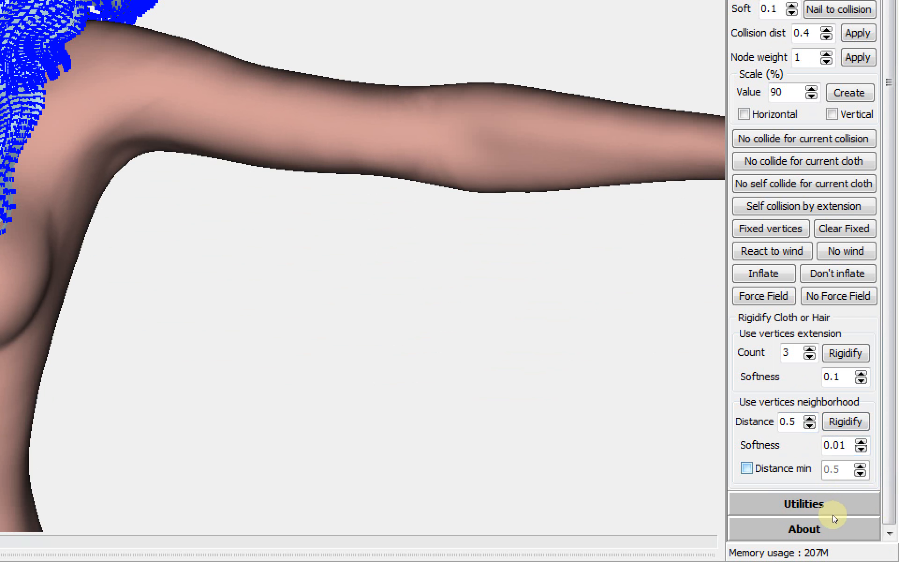
left_click(747, 468)
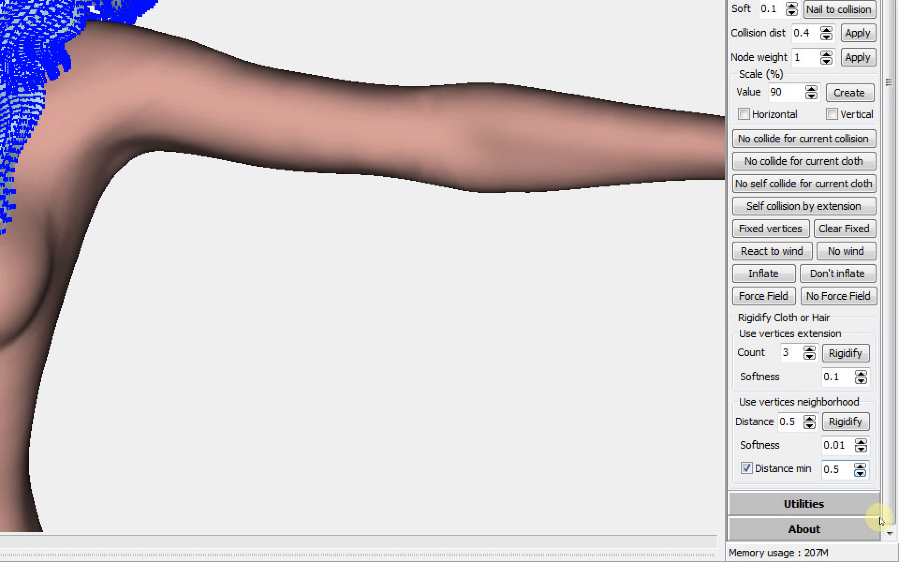
Set the minimum distance to 0.25 and rigidify the hair using vertices neighborhood
left_click(860, 474)
left_click(860, 474)
left_click(860, 474)
left_click(860, 473)
left_click(860, 473)
left_click(860, 474)
left_click(860, 473)
left_click(860, 473)
left_click(860, 473)
left_click(860, 474)
left_click(860, 473)
left_click(860, 473)
left_click(860, 474)
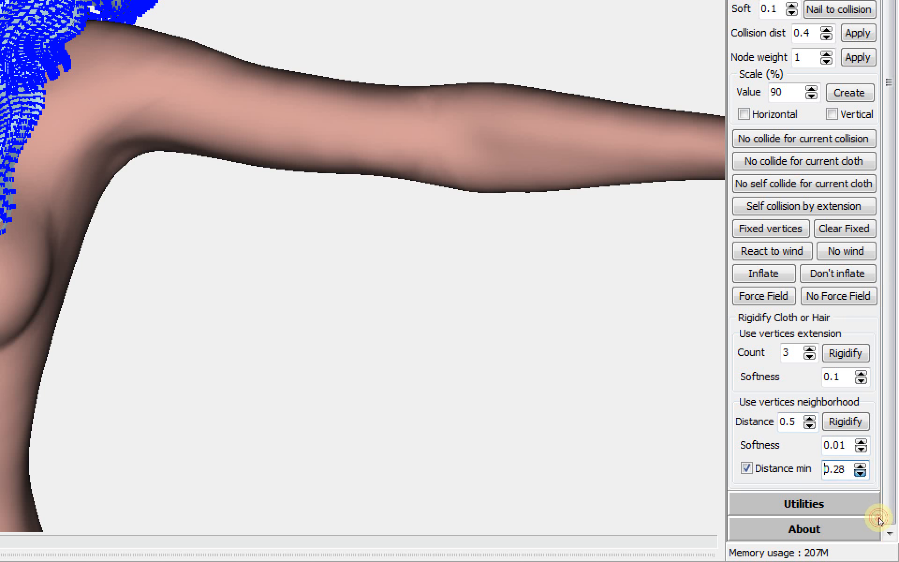
left_click(860, 473)
left_click(860, 473)
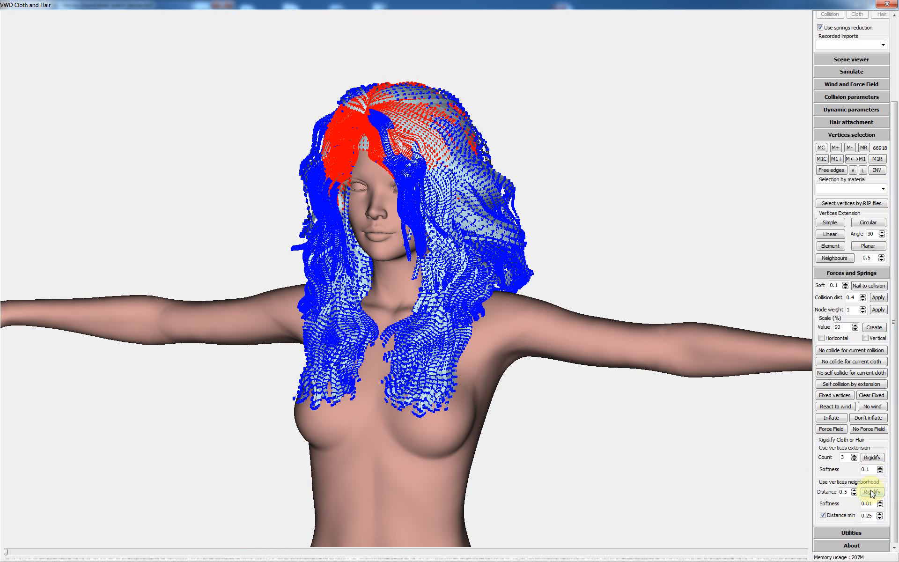
left_click(872, 492)
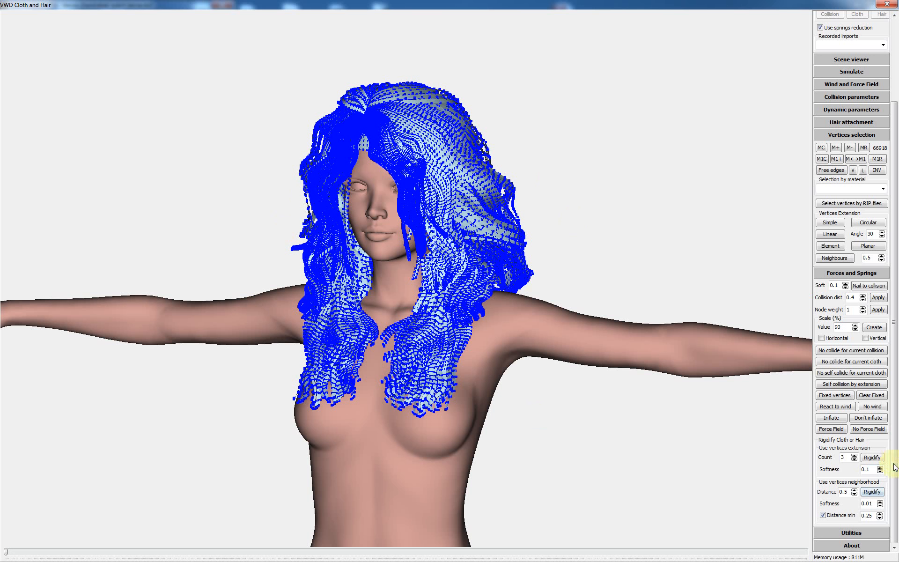
Recall the stored selection of hair vertices around the head and invert it to select the loose hair instead
left_click(830, 234)
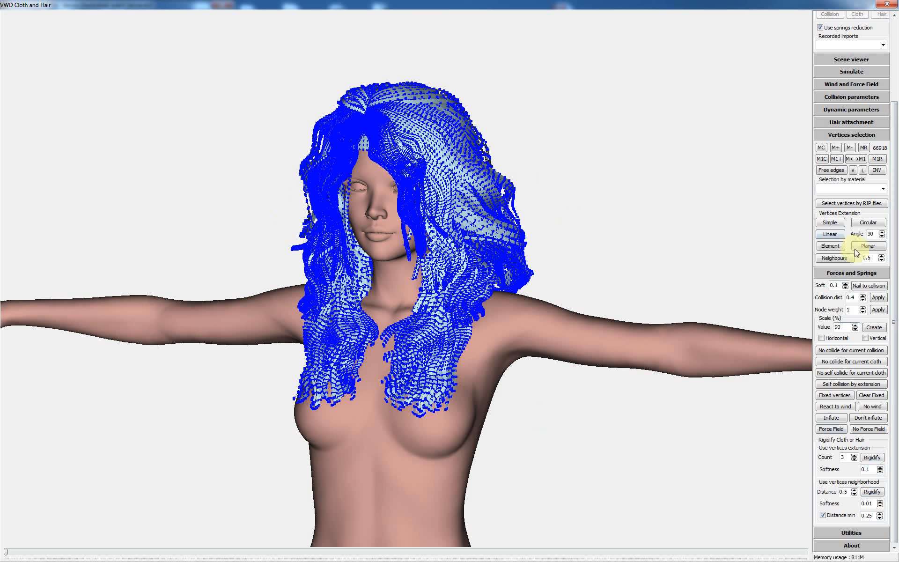
left_click(837, 221)
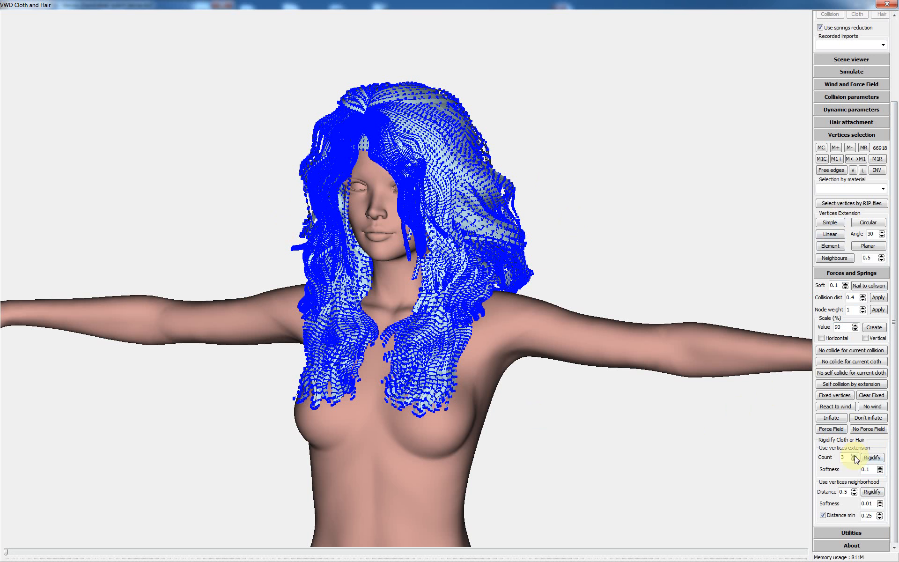
left_click(877, 159)
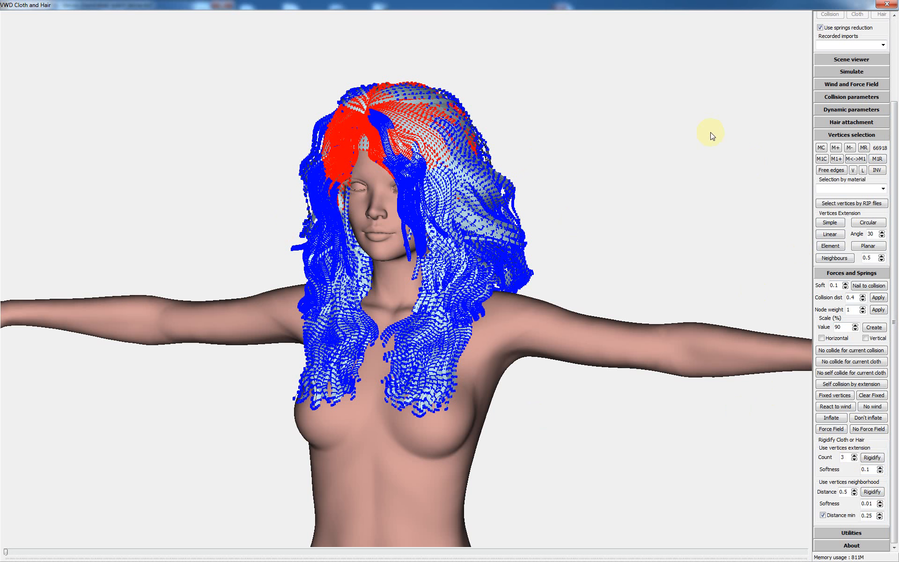
left_click(876, 170)
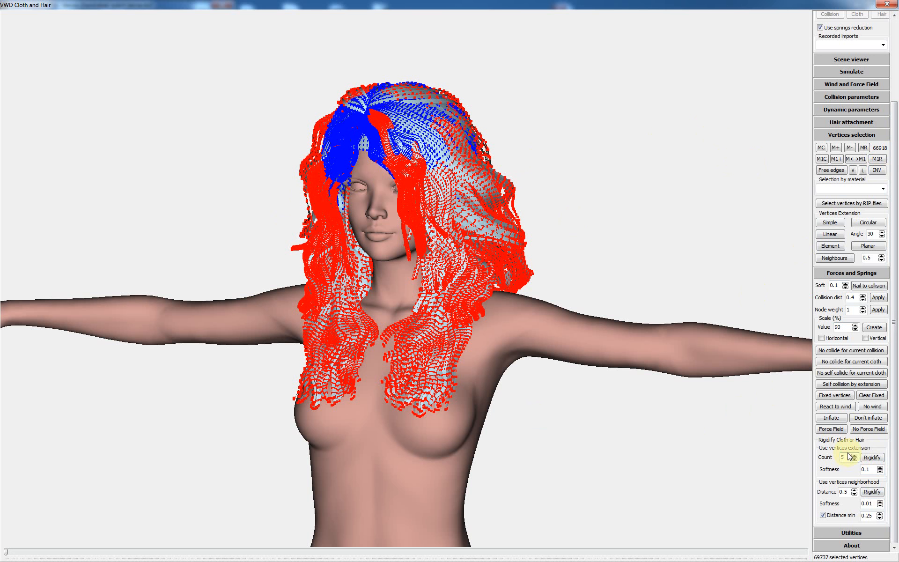
Rigidify the selected hair using vertices extension with a count of 5 and a softness of 0.01
left_click(872, 459)
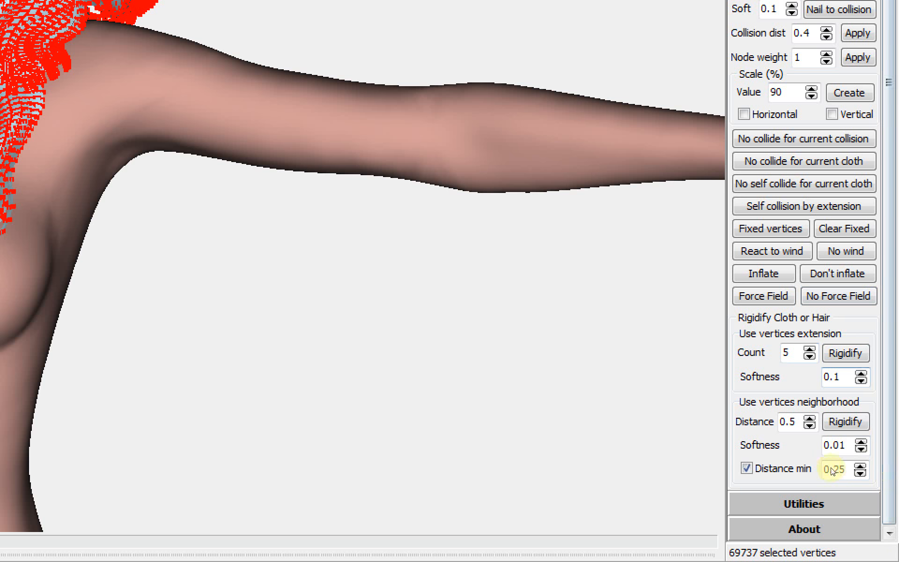
left_click(880, 470)
left_click(880, 470)
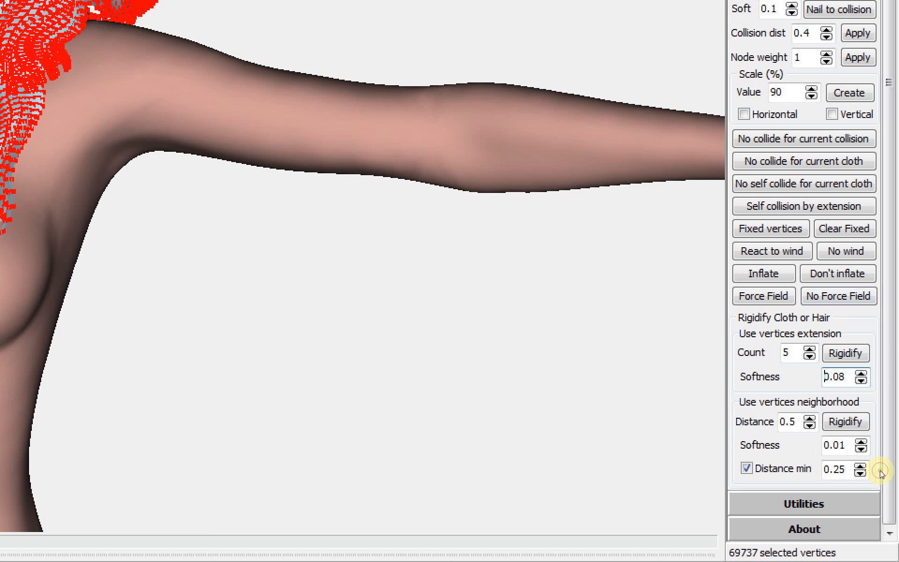
left_click(880, 471)
left_click(879, 470)
left_click(880, 471)
left_click(880, 471)
left_click(879, 471)
left_click(879, 470)
left_click(879, 471)
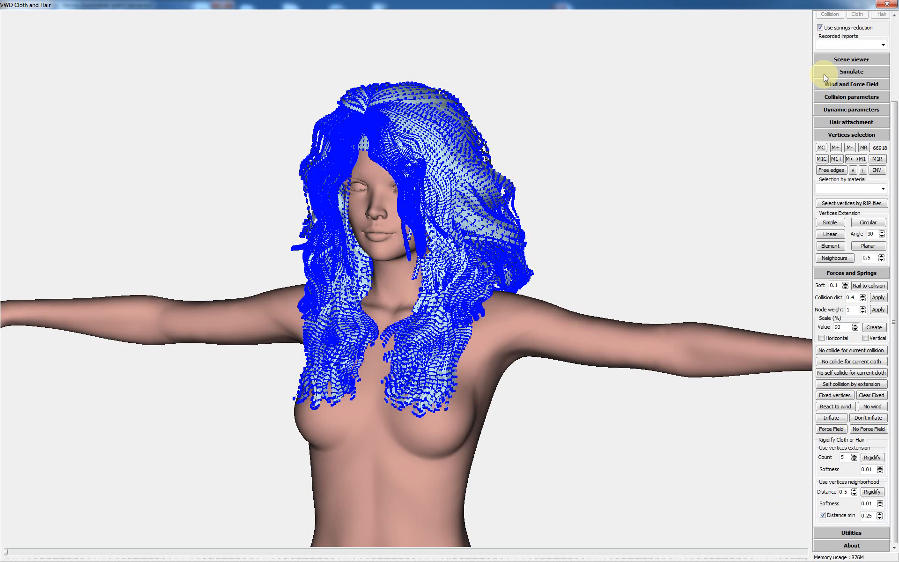
Start the dynamic simulation of the hair and lower gravity to 0.7 while it runs
left_click(852, 73)
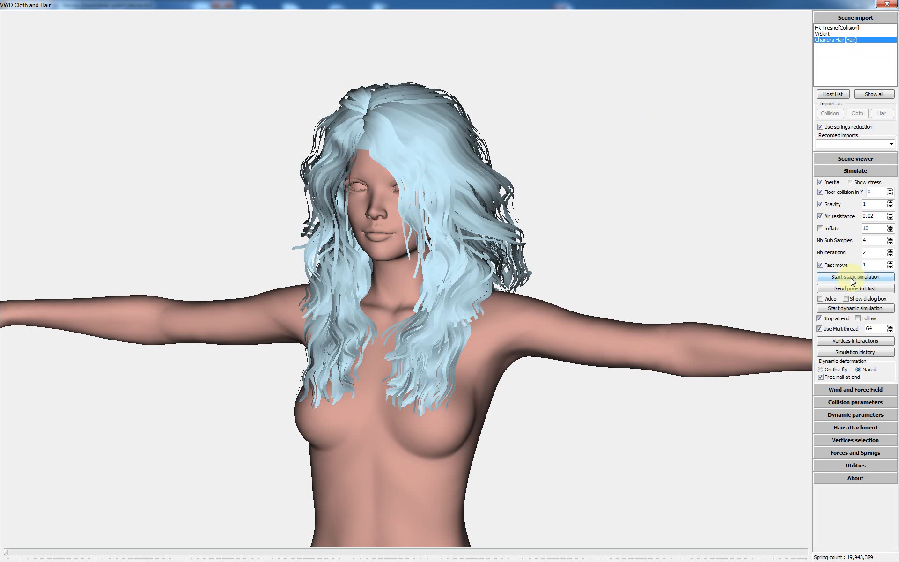
left_click(851, 309)
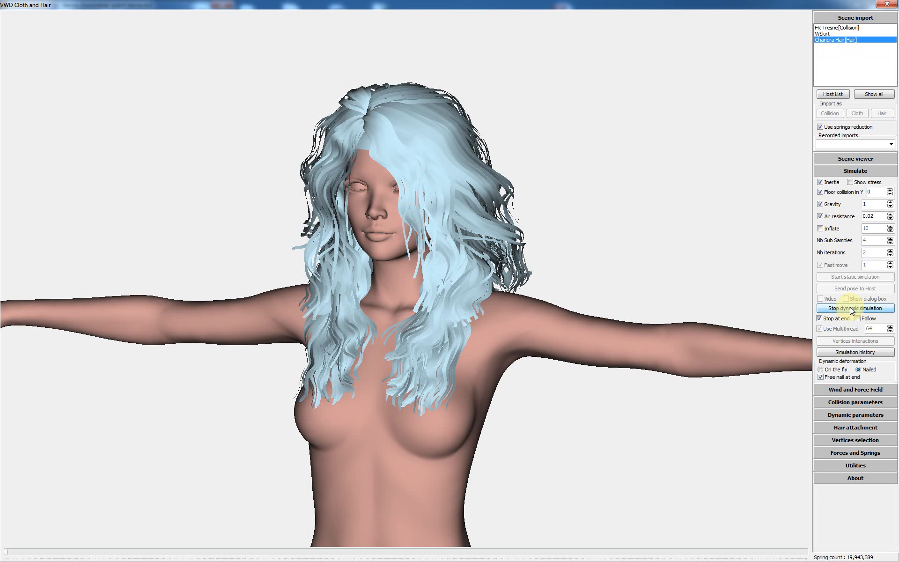
left_click(889, 207)
left_click(890, 207)
left_click(889, 207)
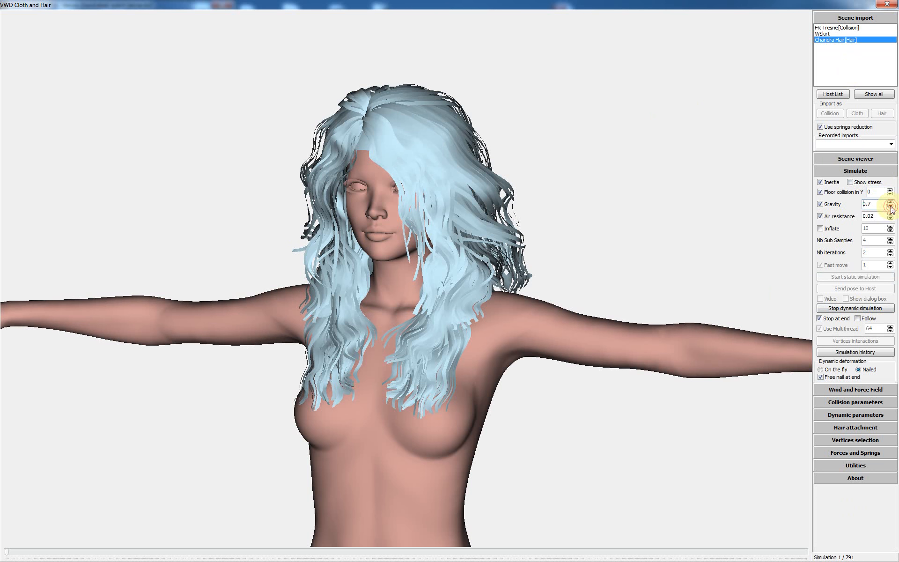
left_click(890, 207)
left_click(889, 202)
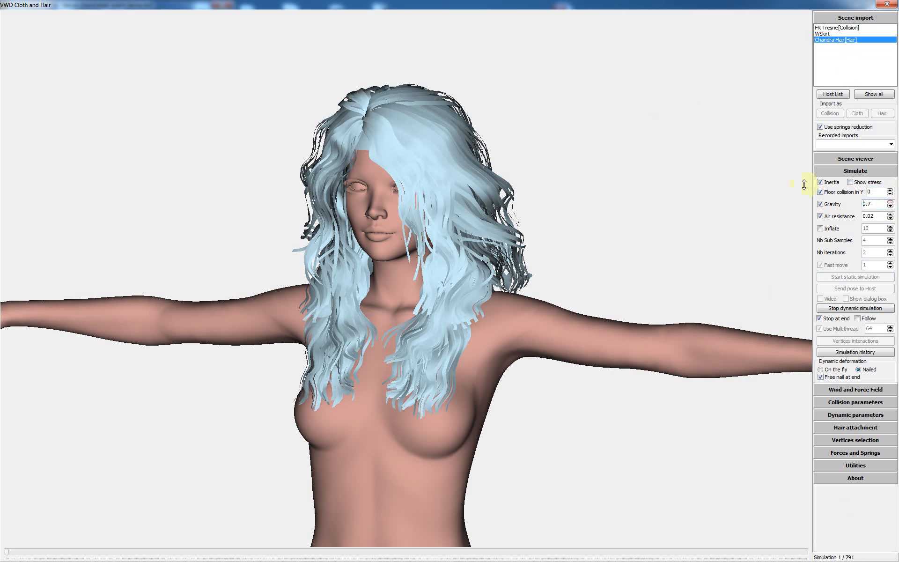
Let the dynamic simulation run on the whole figure and send the finished hair animation to DAZ Studio
left_click(749, 168)
left_click(749, 168)
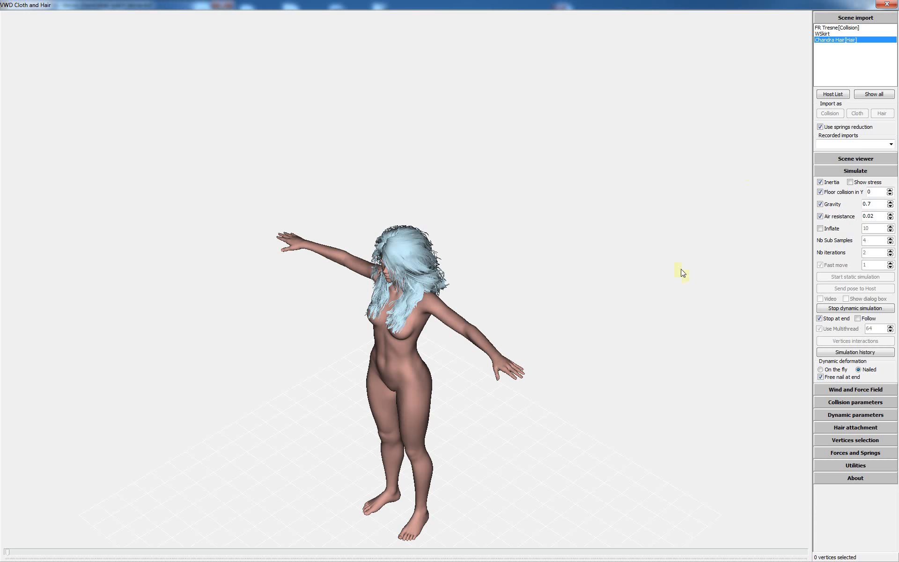
left_click_drag(553, 312, 619, 282)
scroll(540, 297, "up", 5)
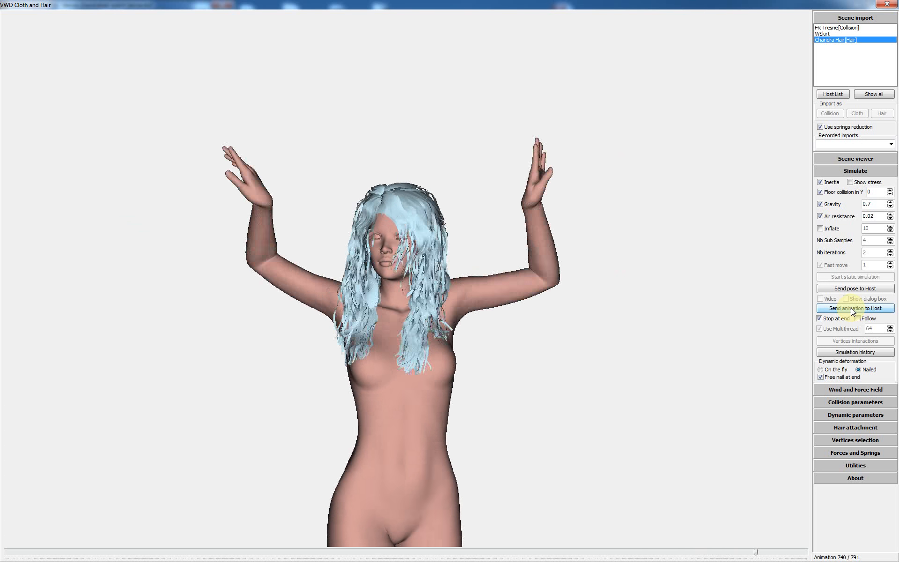
left_click(851, 309)
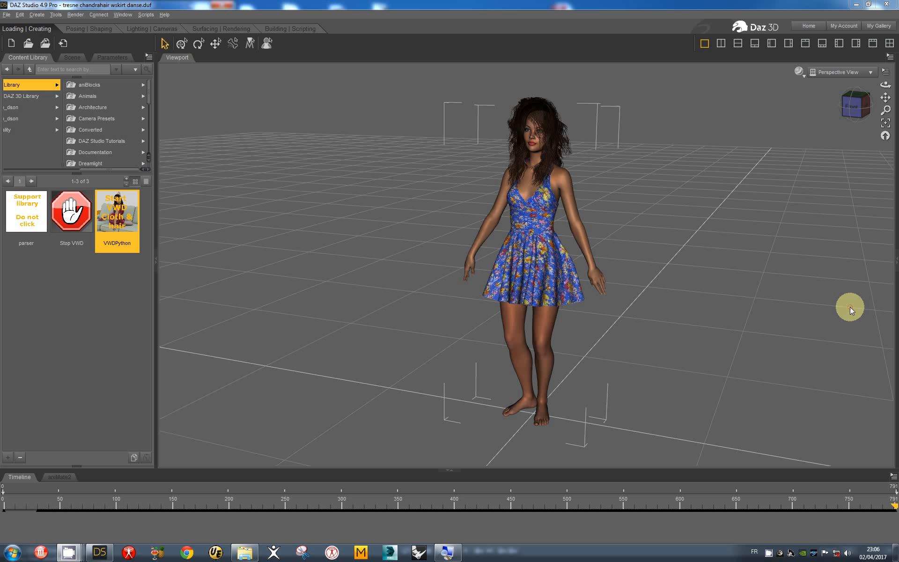